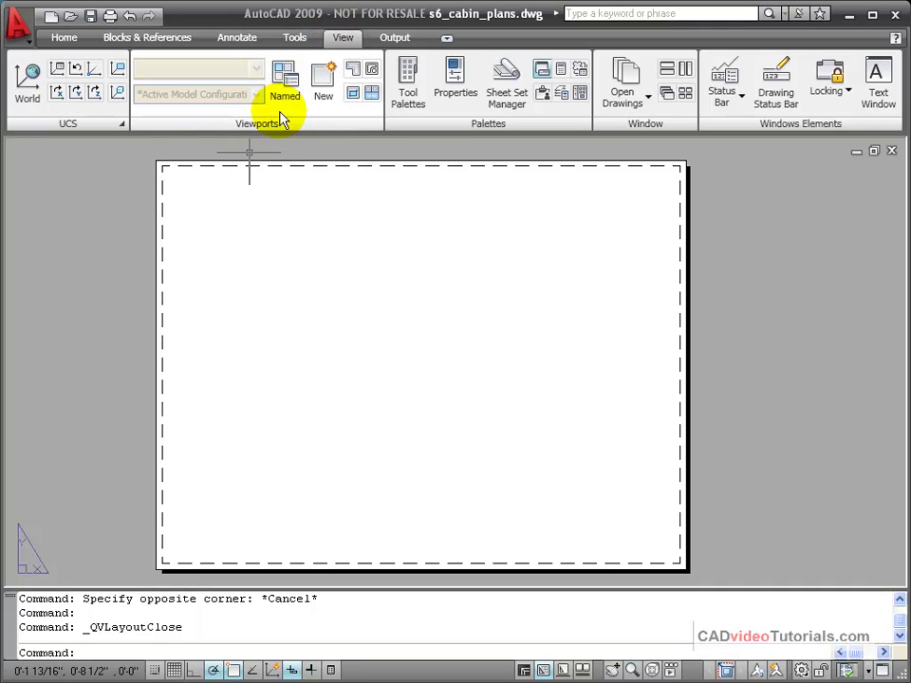
Create a Single viewport in the layout's upper-left corner, framed by two picked corners
left_click(325, 84)
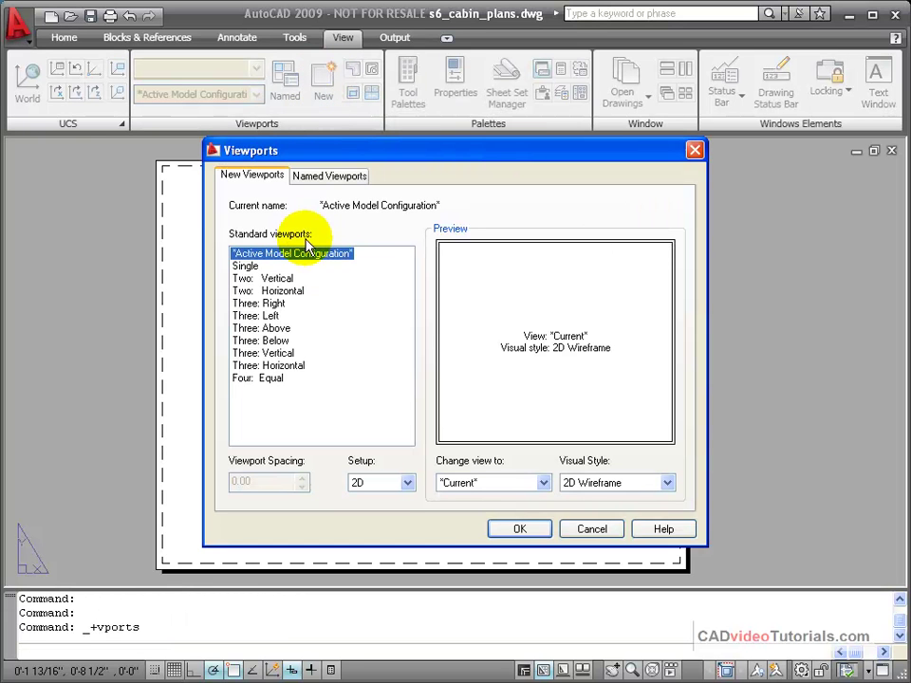
left_click(246, 268)
left_click(522, 530)
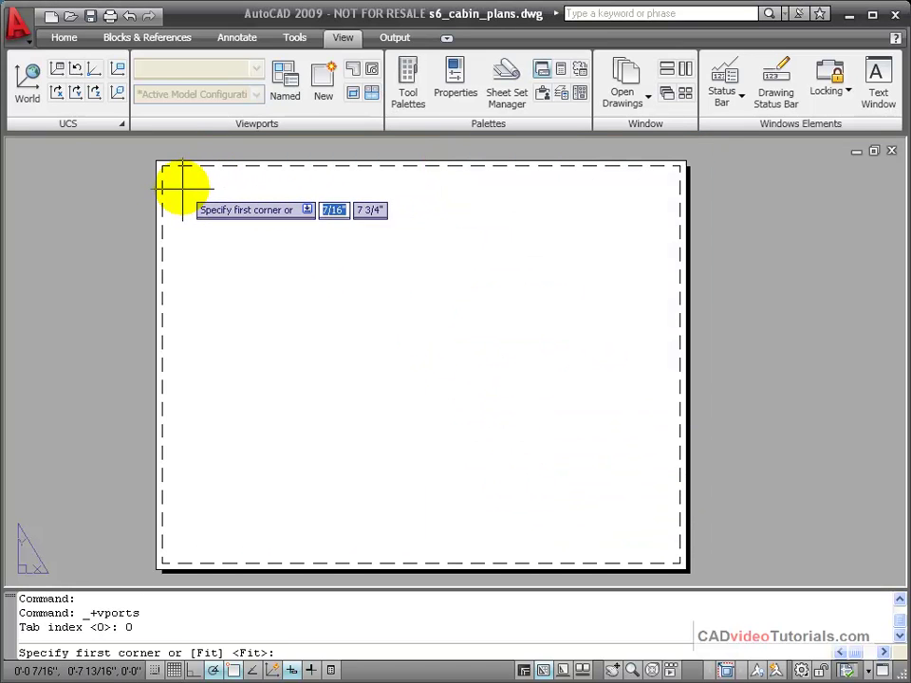
left_click(183, 188)
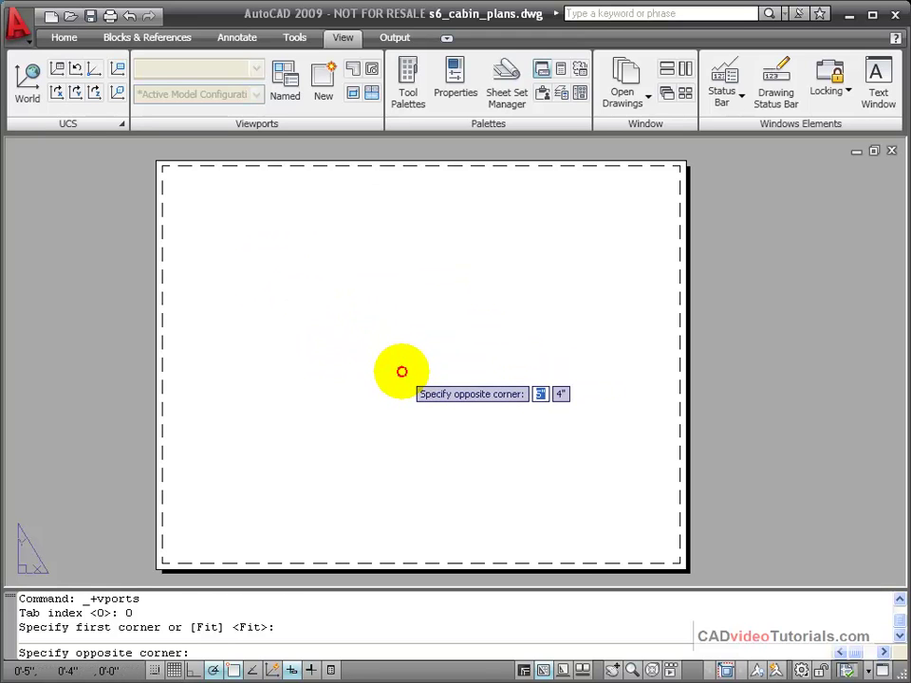
left_click(401, 372)
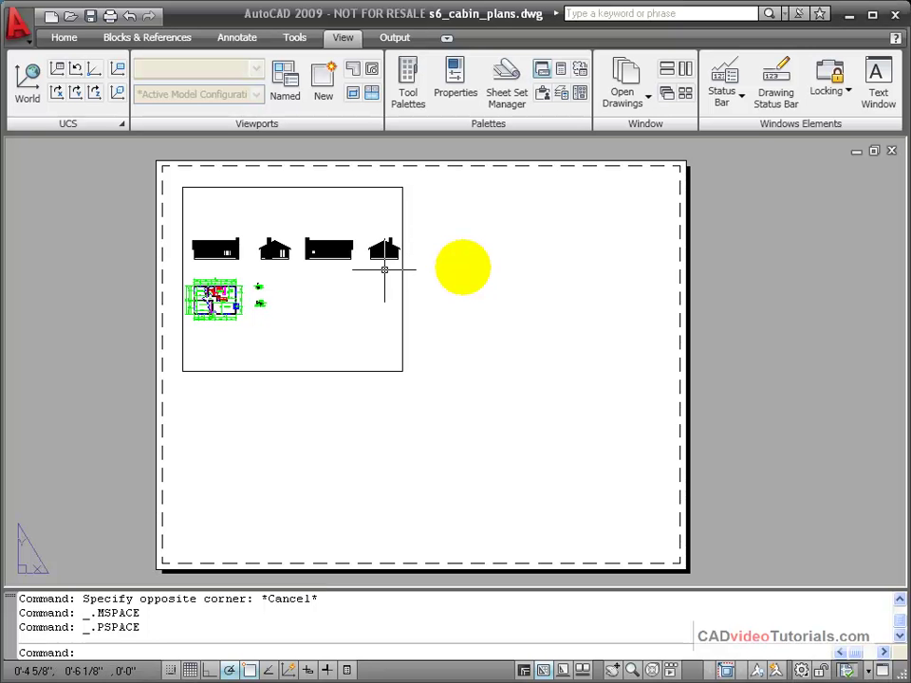
Zoom in on the layout and pan the new viewport toward the screen centre
scroll(518, 330, "up", 2)
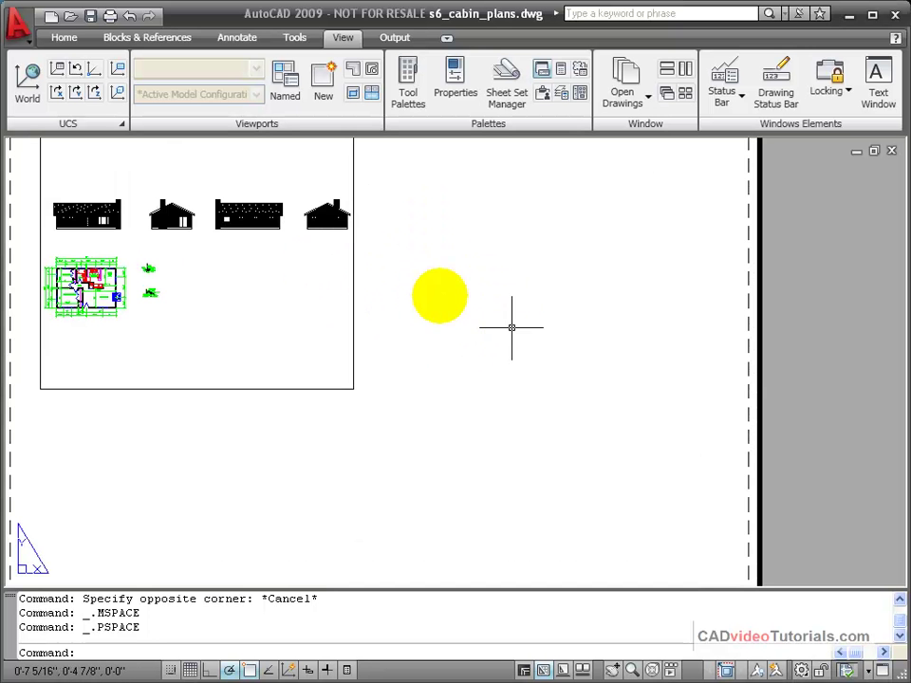
middle_click_drag(476, 337, 701, 429)
scroll(581, 376, "up", 2)
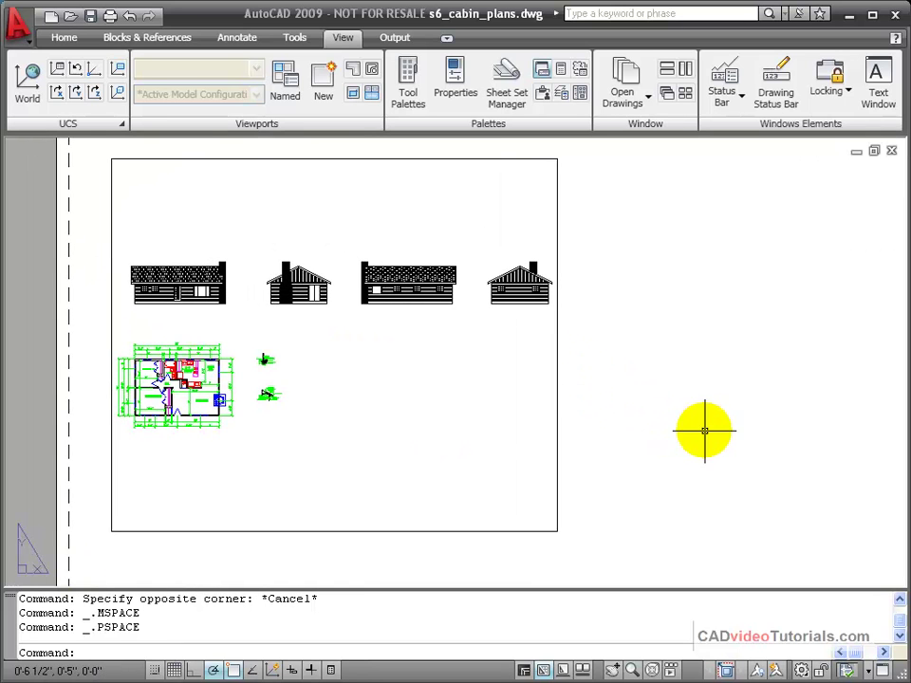
Inside the viewport, zoom and pan until the foundation wall section with sill, bolts, slab and footing fills it
double_click(463, 379)
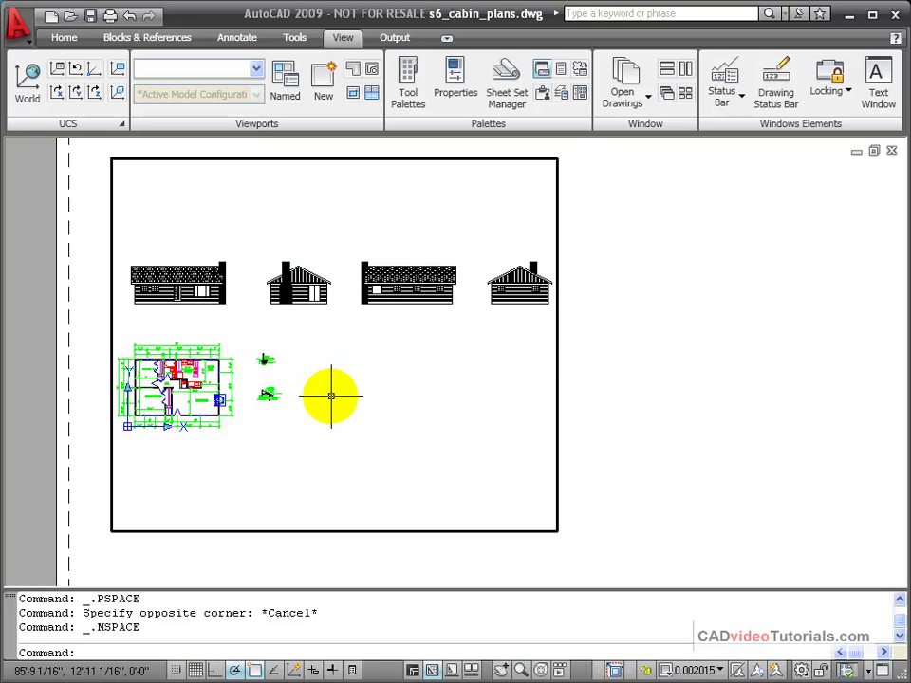
scroll(337, 384, "down", 2)
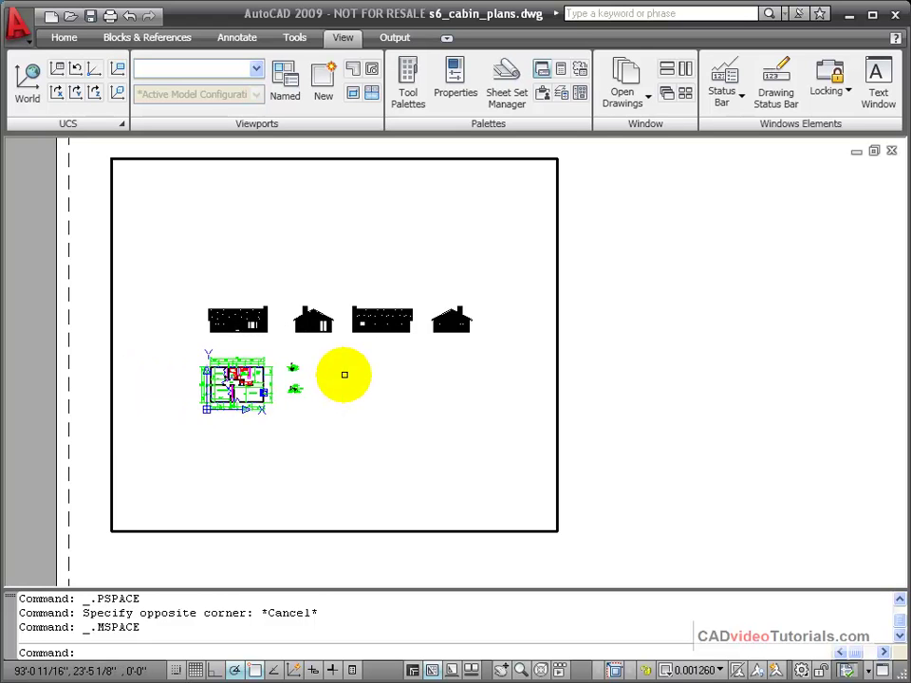
scroll(344, 374, "up", 5)
mouse_move(327, 360)
middle_mouse_down()
mouse_move(441, 318)
mouse_move(448, 282)
middle_mouse_up()
scroll(415, 320, "up", 3)
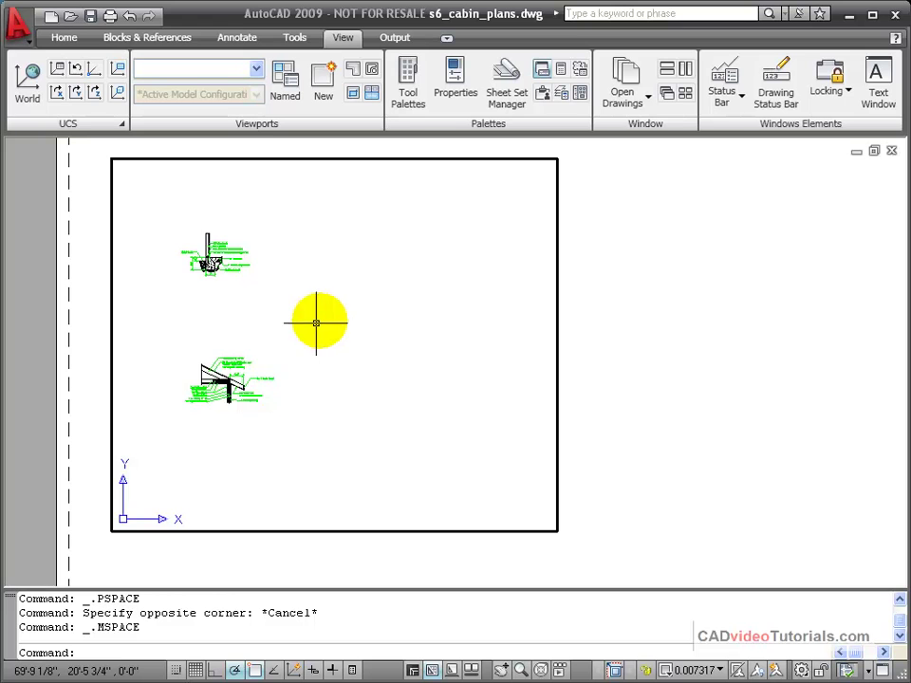
mouse_move(354, 321)
middle_mouse_down()
mouse_move(405, 372)
mouse_move(478, 396)
middle_mouse_up()
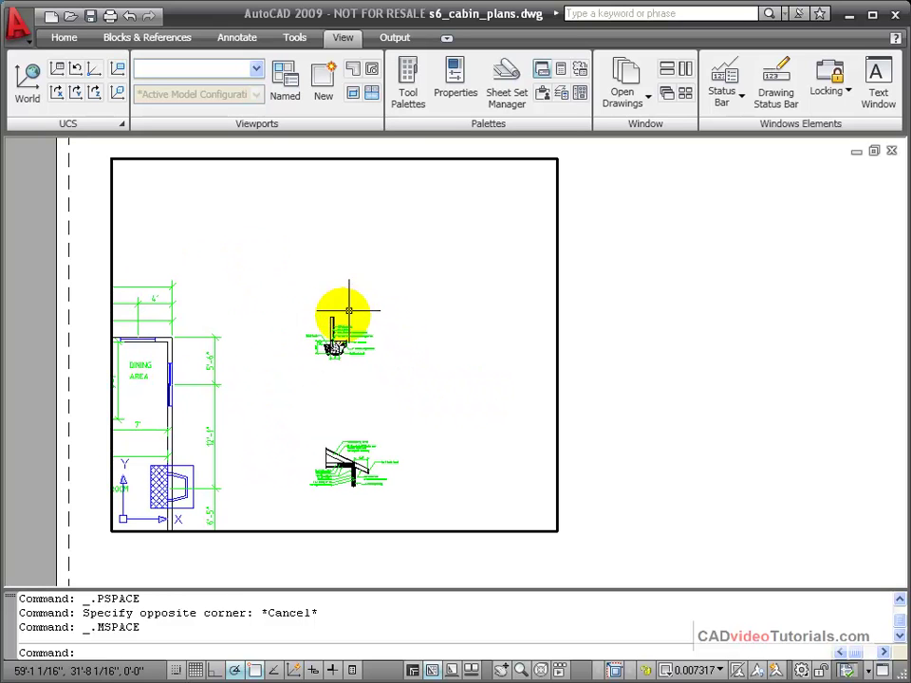
scroll(338, 326, "up", 5)
scroll(340, 327, "up", 2)
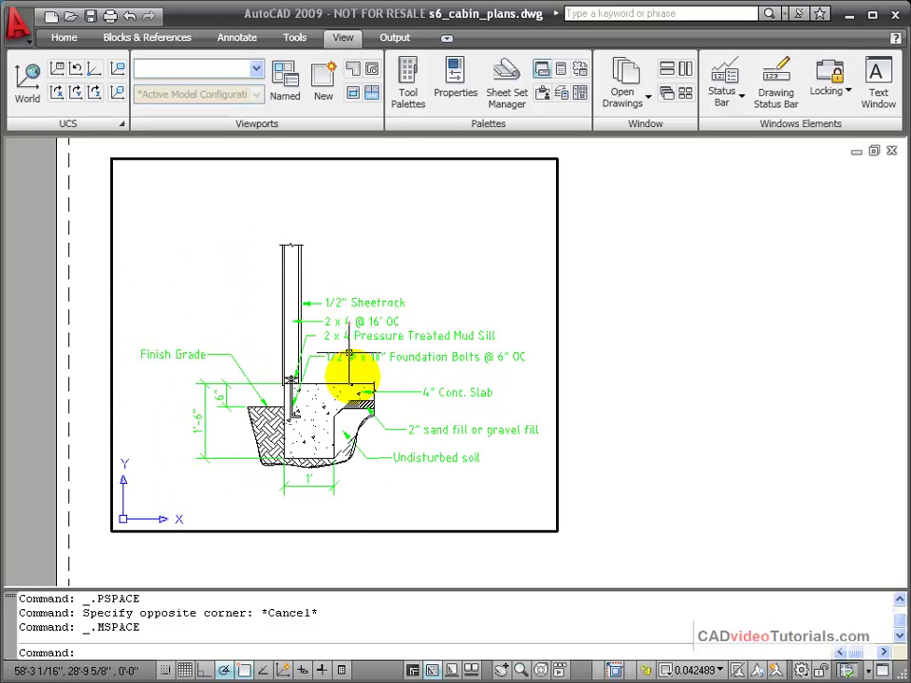
mouse_move(361, 362)
middle_mouse_down()
mouse_move(370, 340)
mouse_move(353, 327)
middle_mouse_up()
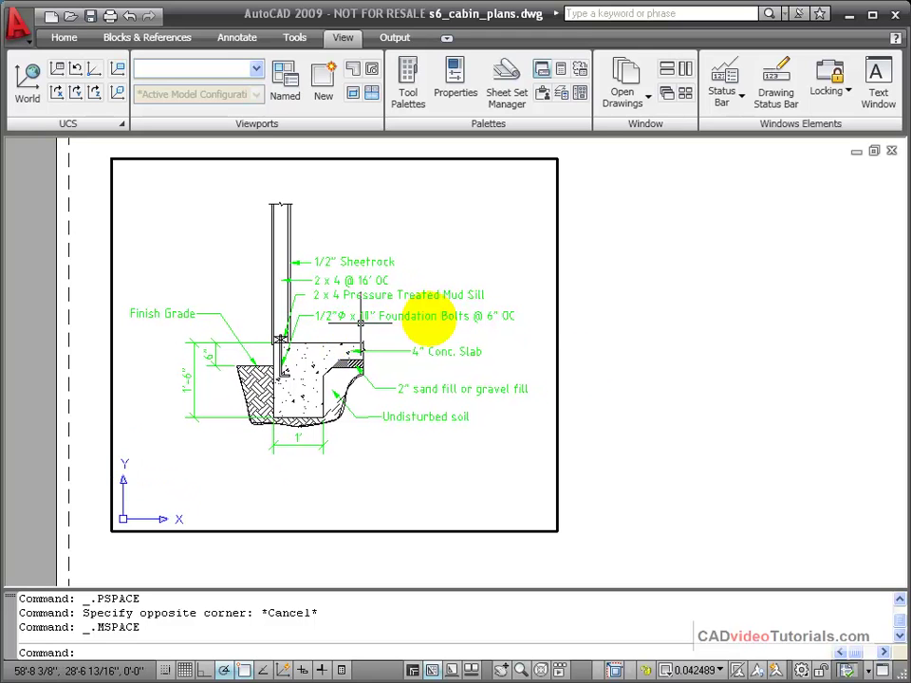
Scale the footing viewport to 1/2" = 1'-0", re-centre the detail, and lock the viewport
left_click(714, 672)
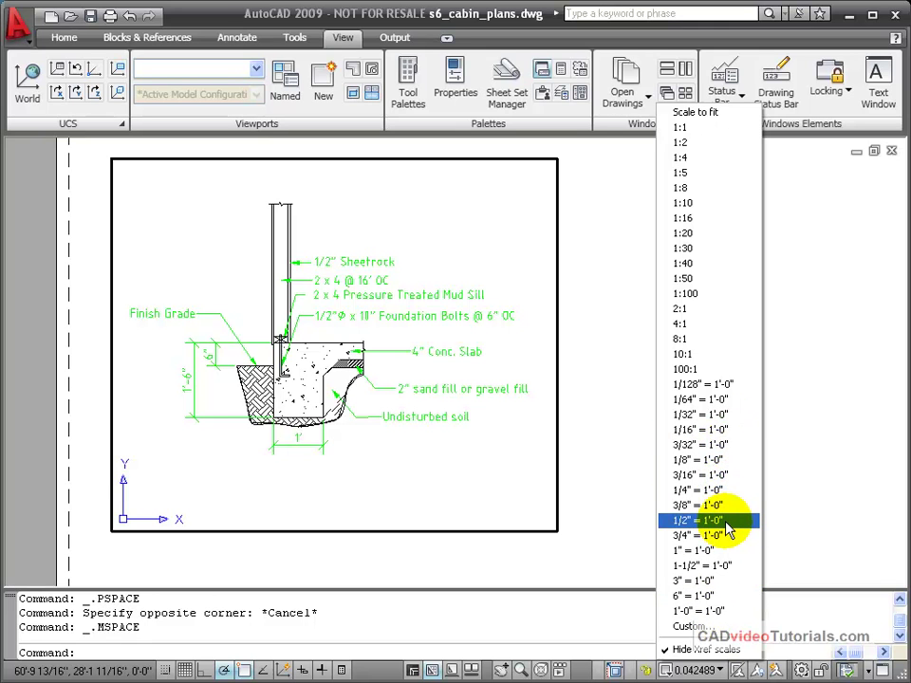
left_click(725, 522)
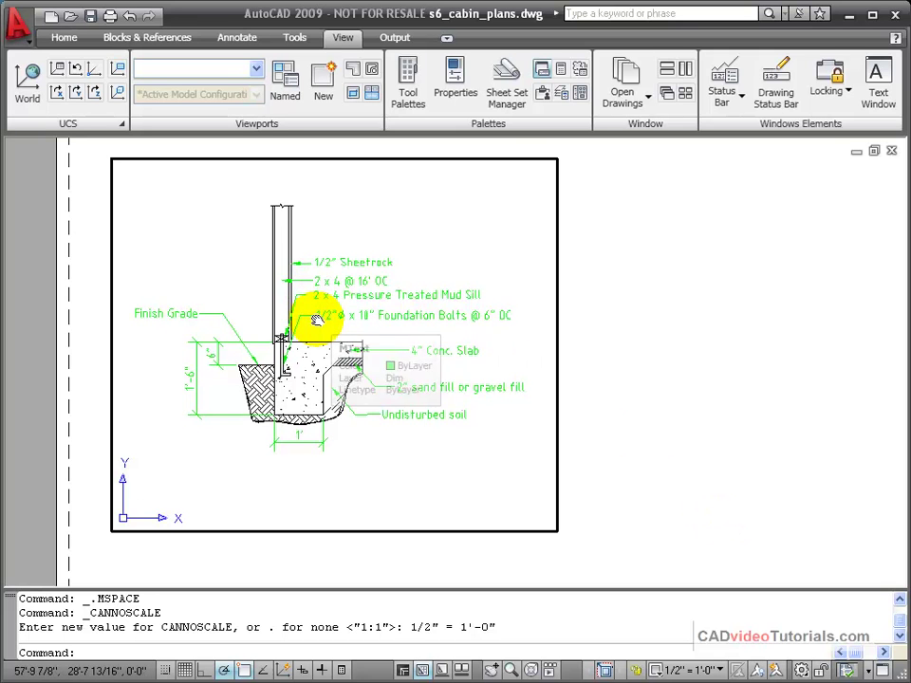
mouse_move(315, 316)
middle_mouse_down()
mouse_move(330, 318)
mouse_move(323, 337)
mouse_move(330, 333)
middle_mouse_up()
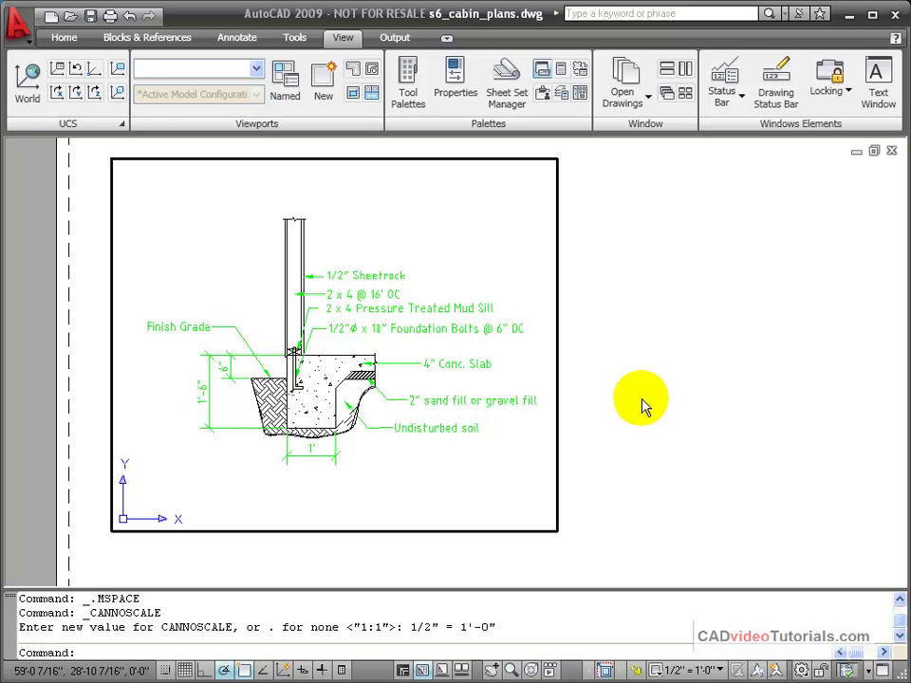
left_click(639, 671)
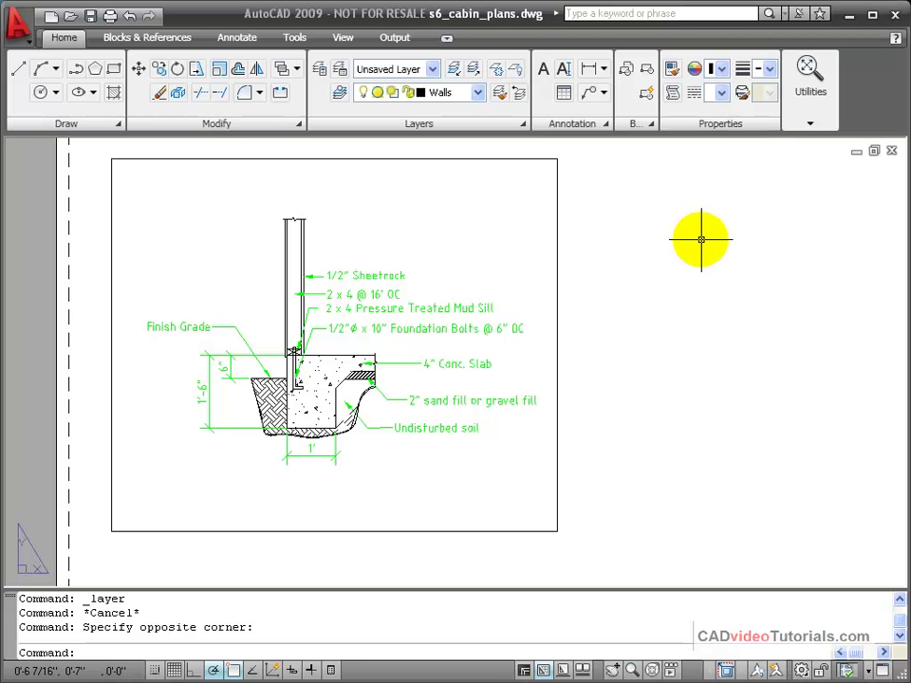
Move the footing-section viewport border from the Walls layer to the Viewport layer
left_click(557, 229)
key("Escape")
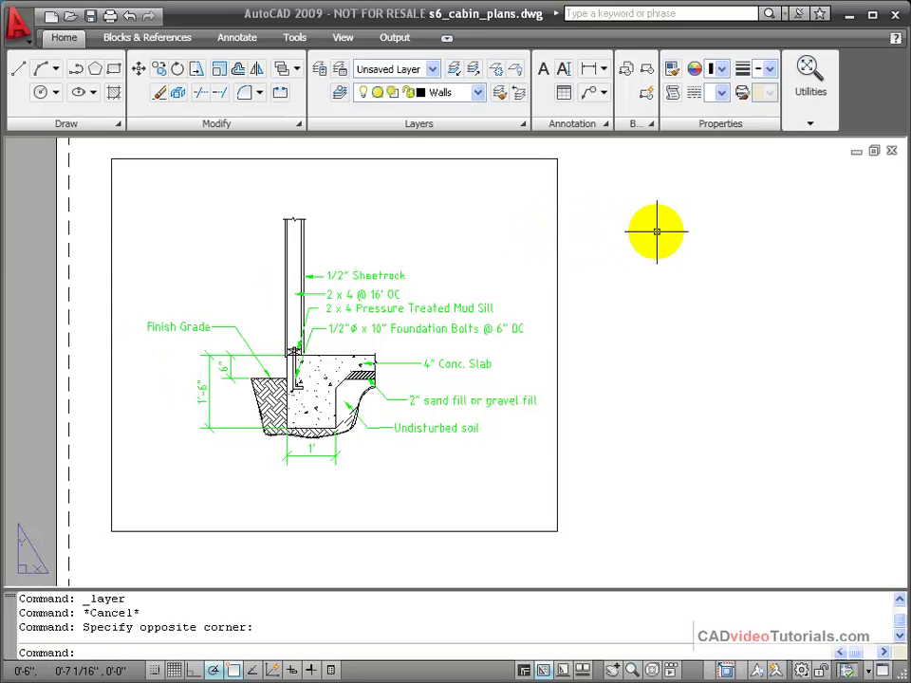
left_click(556, 237)
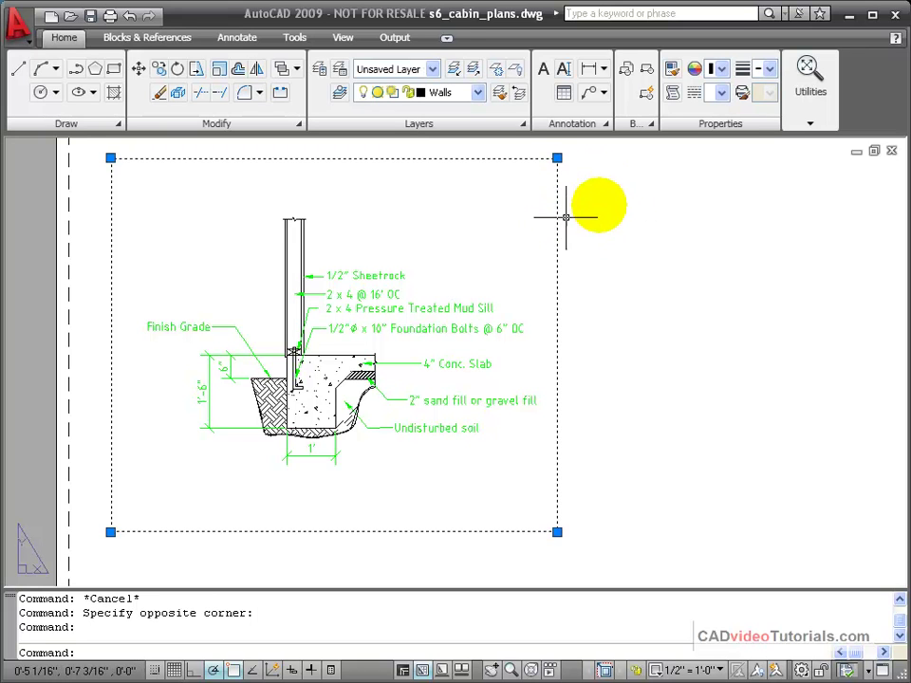
left_click(477, 92)
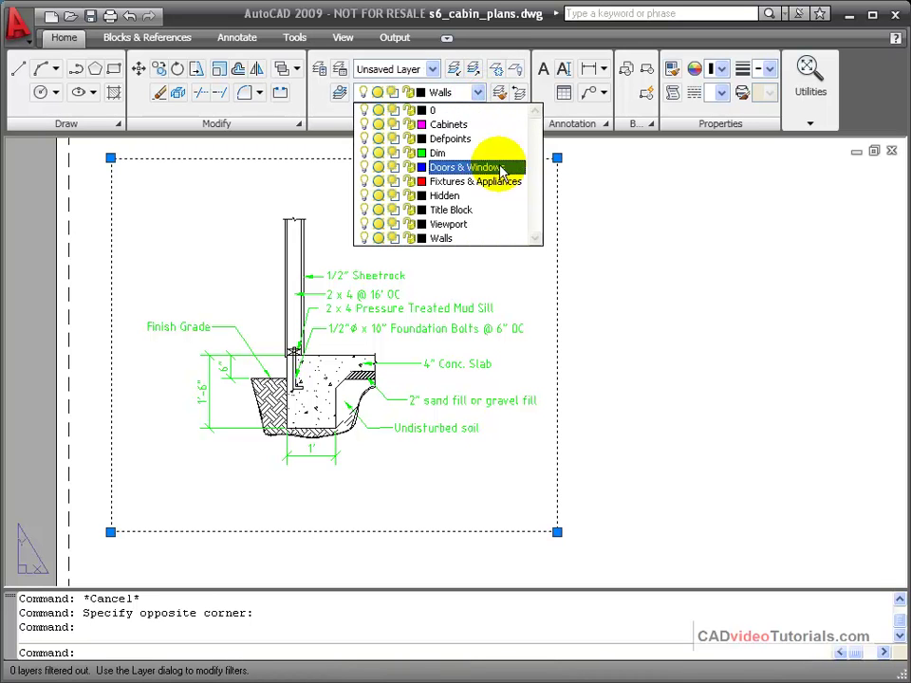
left_click(500, 224)
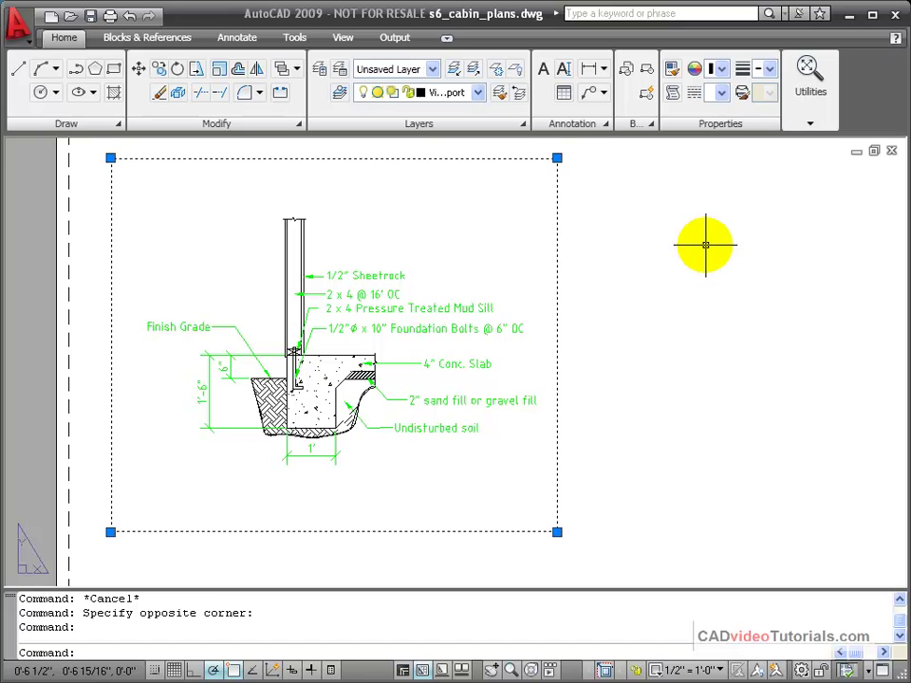
key("Escape")
key("Escape")
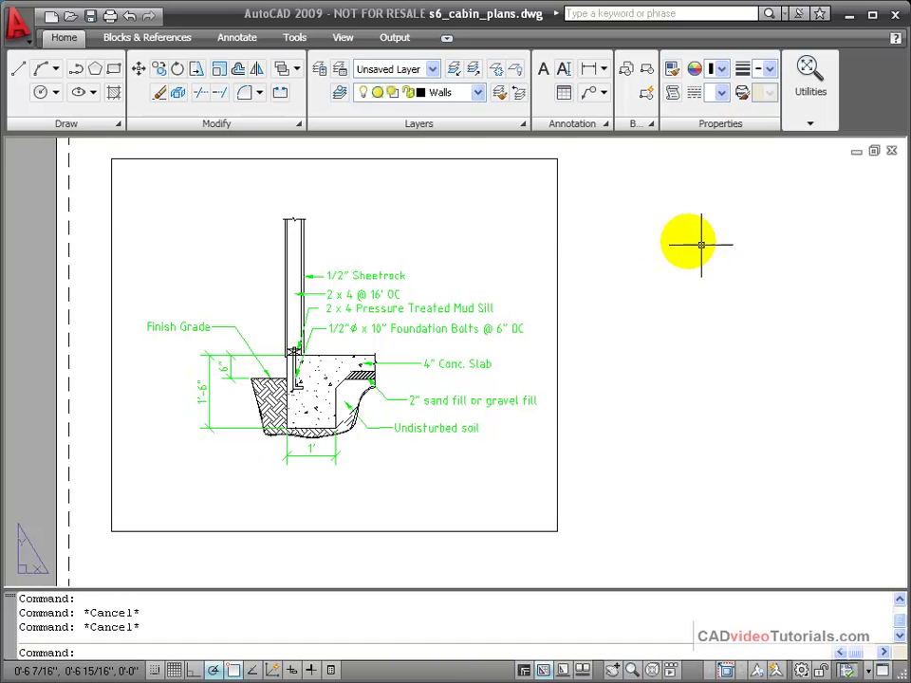
Turn off plotting for the Viewport layer in the Layer Properties Manager
left_click(319, 73)
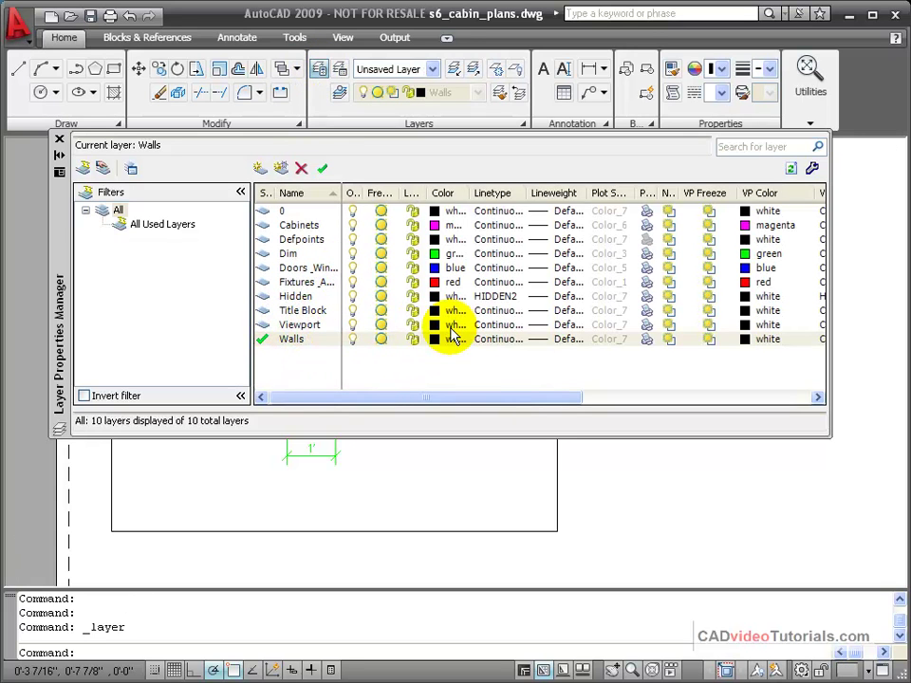
left_click(647, 325)
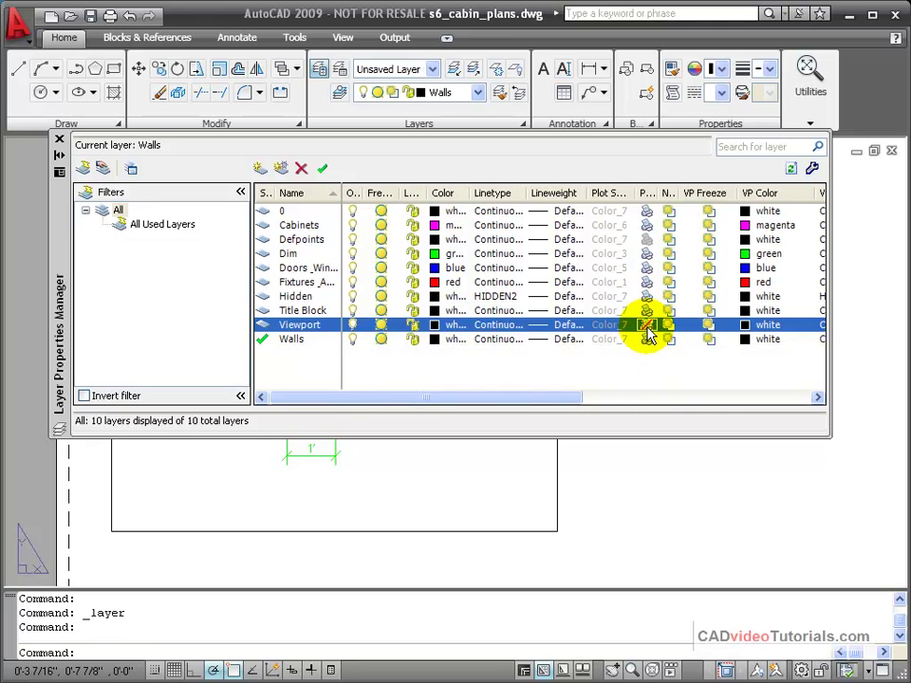
left_click(60, 139)
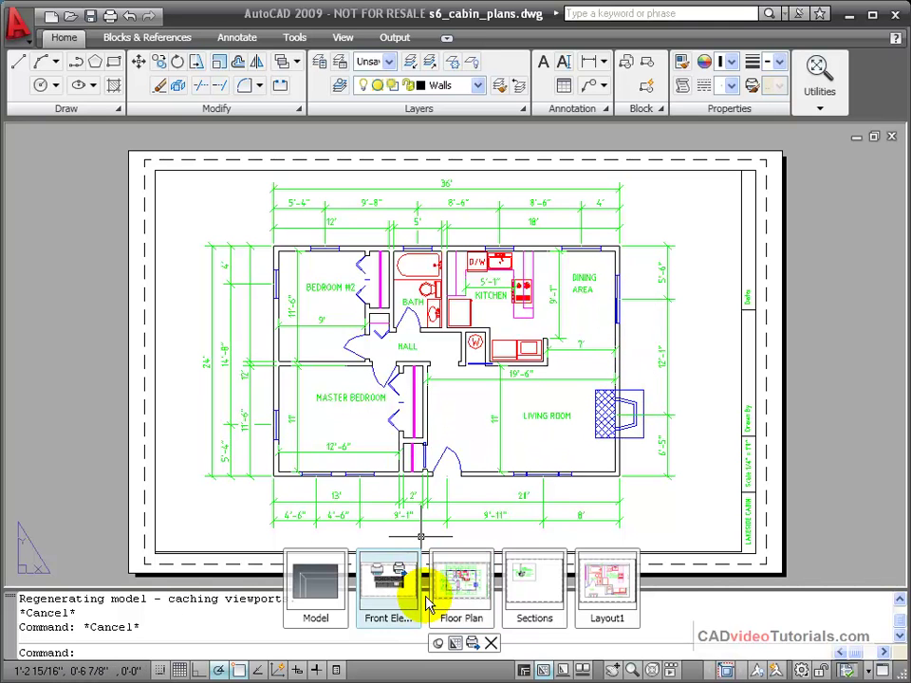
Switch to Layout1 to show the enlarged bath, kitchen and hall plan
left_click(608, 604)
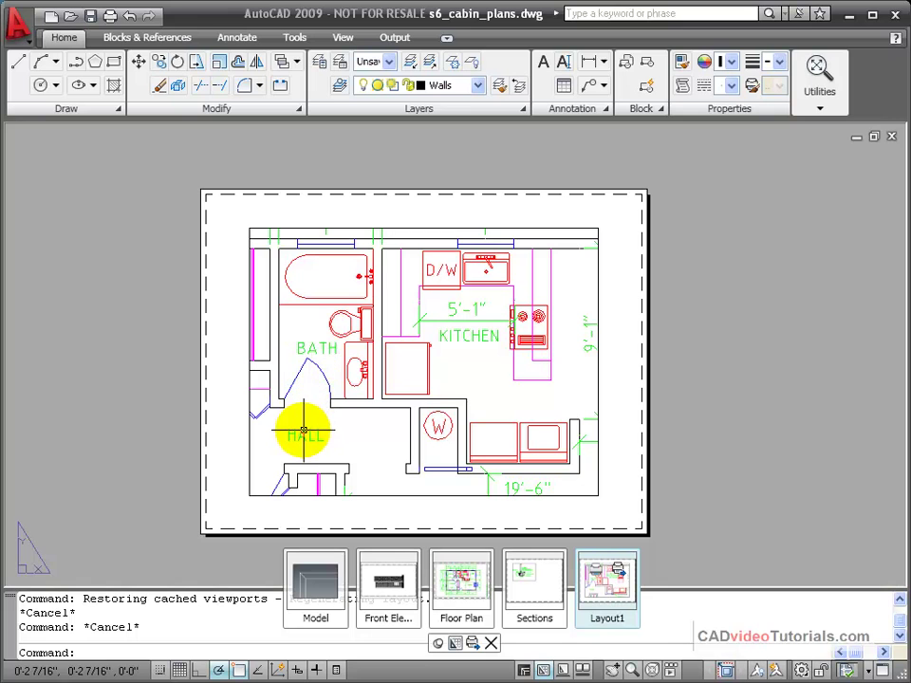
From inside the kitchen viewport, apply VP Freeze to the Dim layer in the Layer Properties Manager
double_click(576, 300)
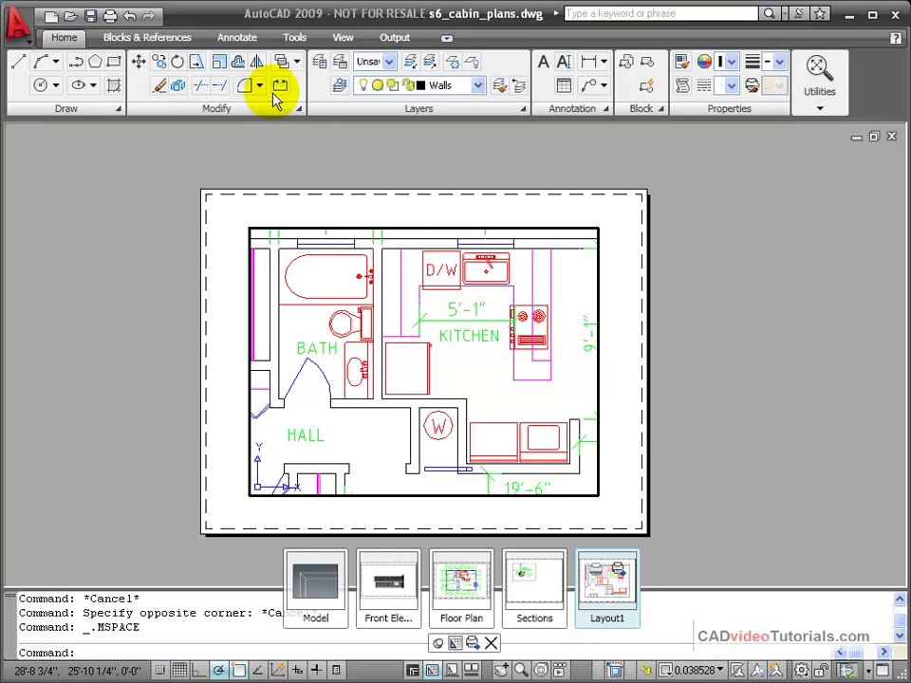
left_click(319, 63)
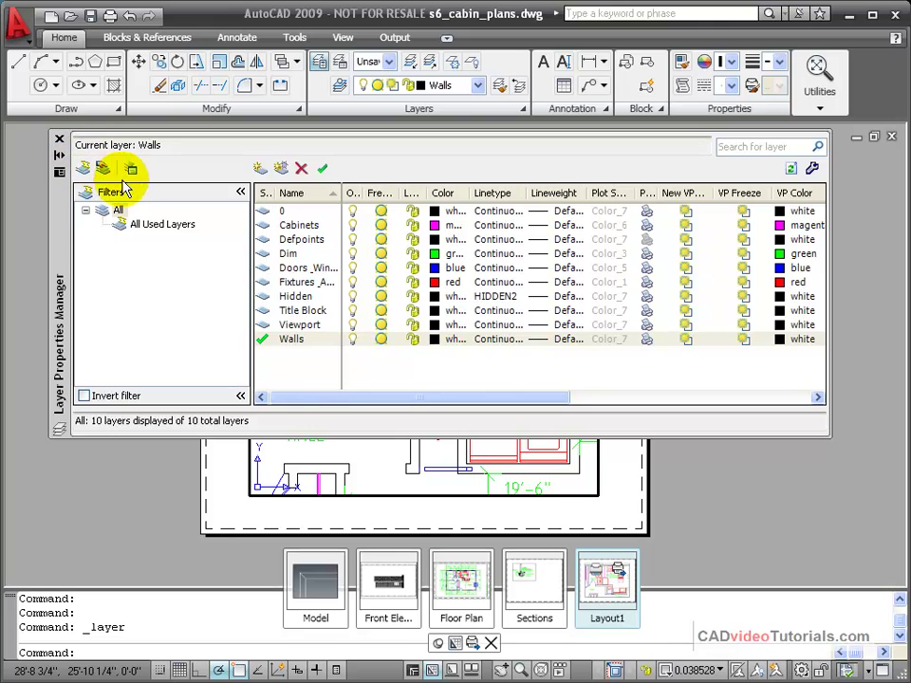
left_click(319, 255)
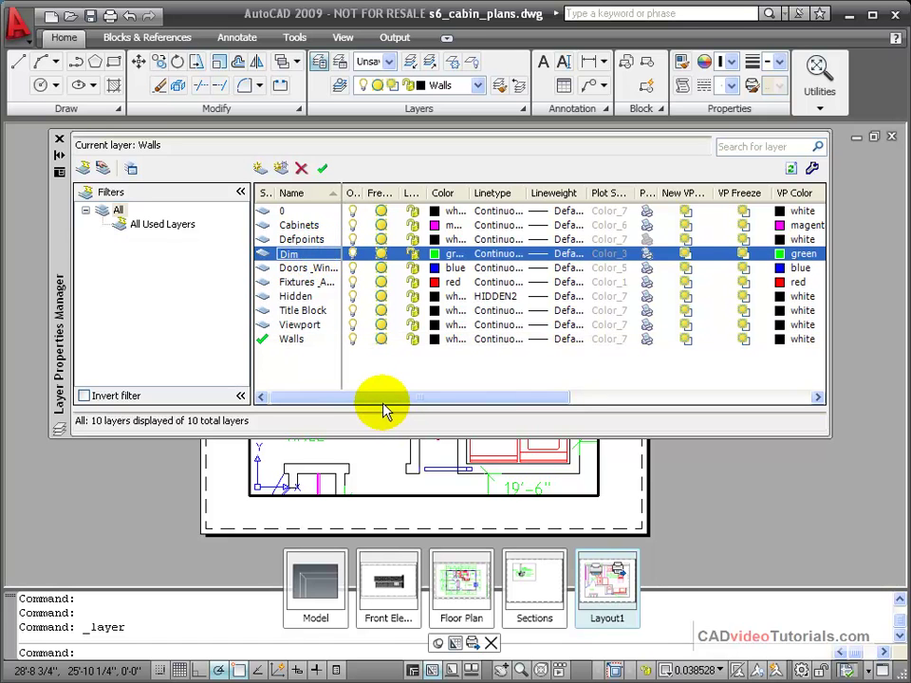
left_click_drag(379, 406, 563, 403)
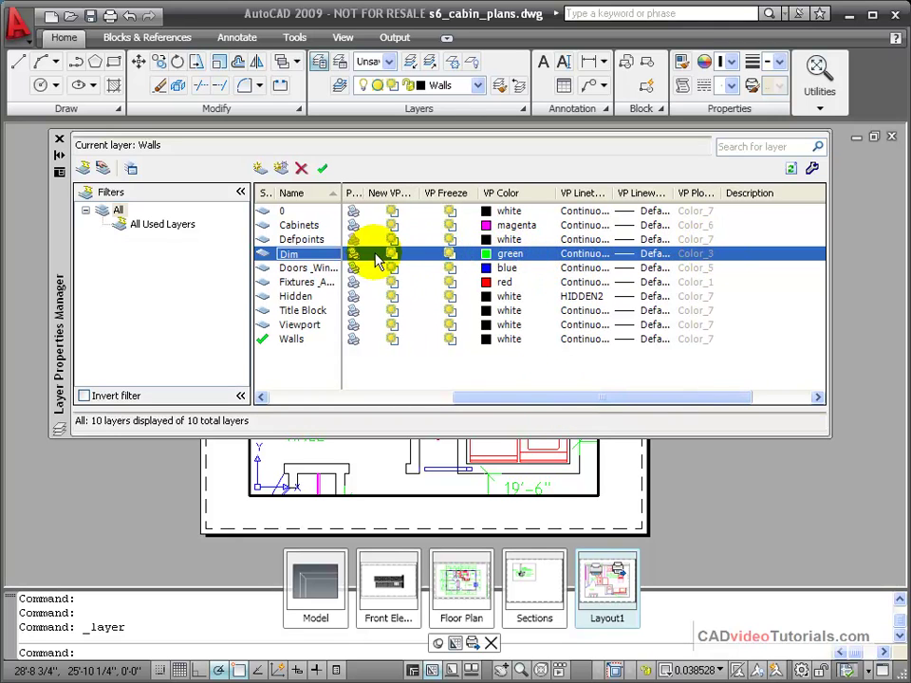
left_click(450, 257)
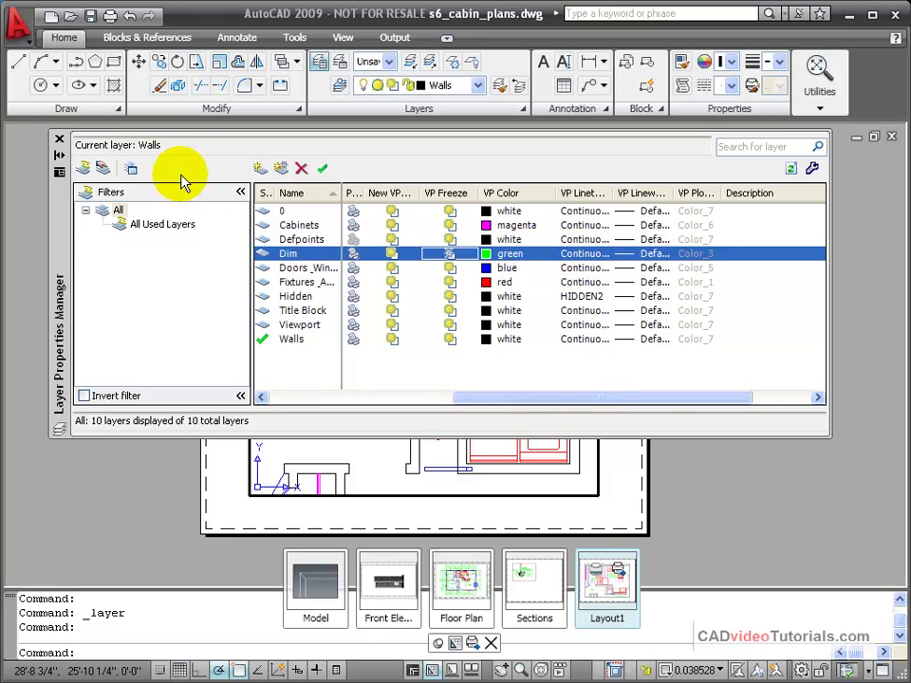
Close the layer manager, return to paper space, and switch to the Floor Plan layout
left_click(59, 141)
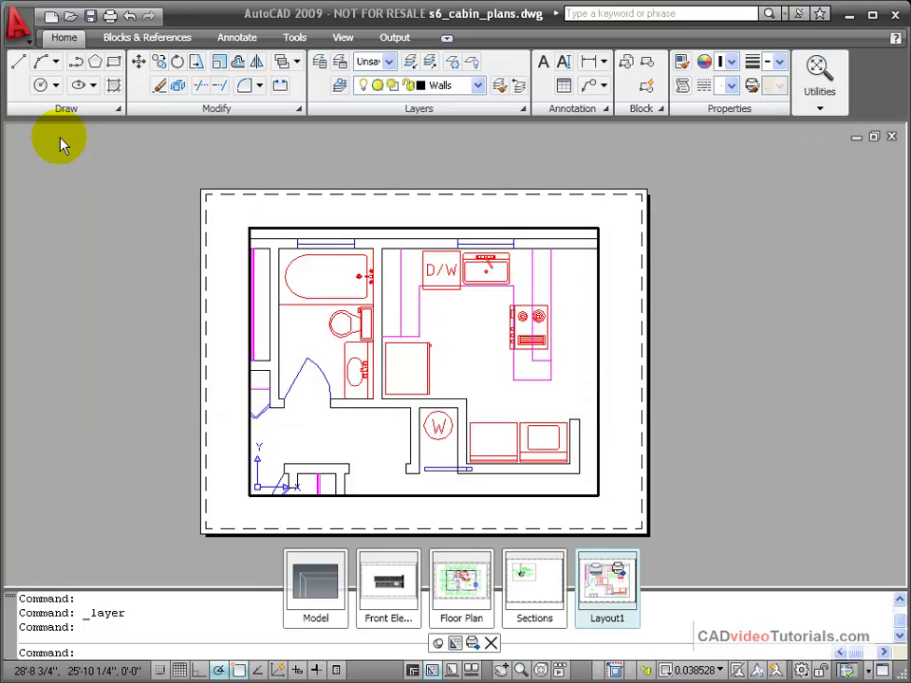
double_click(618, 304)
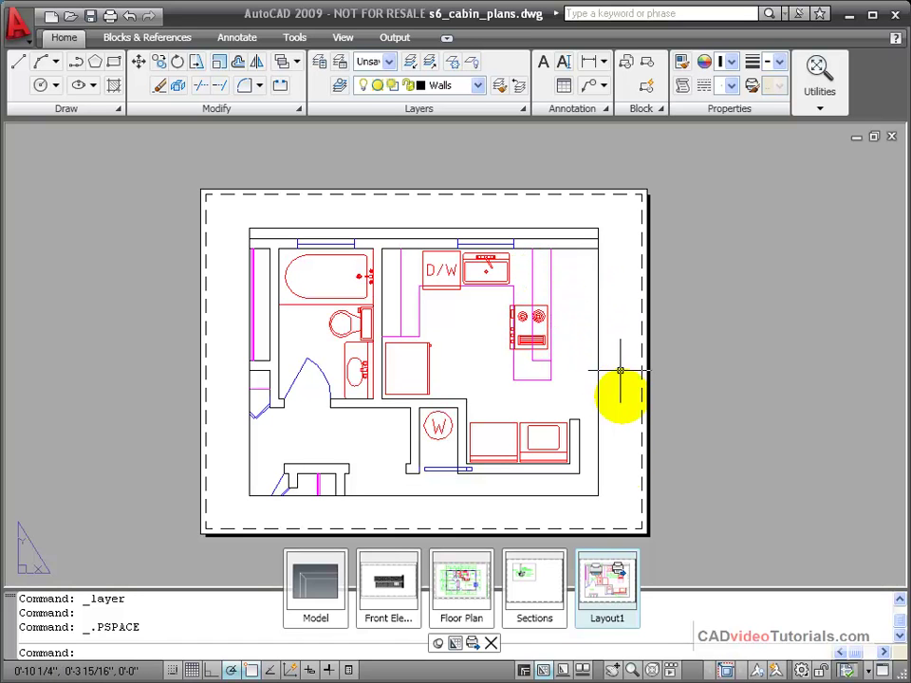
left_click(464, 586)
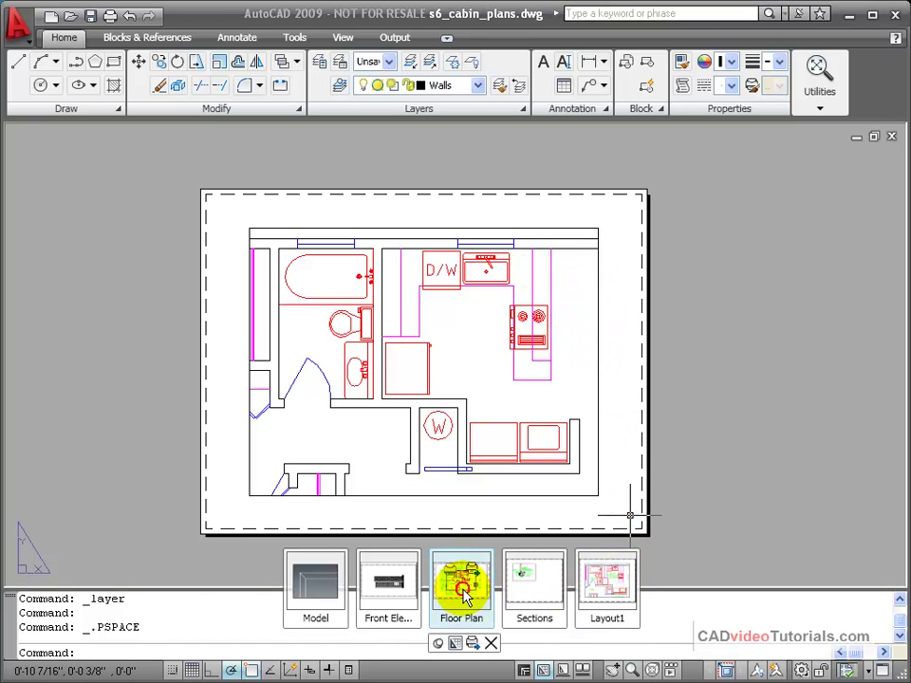